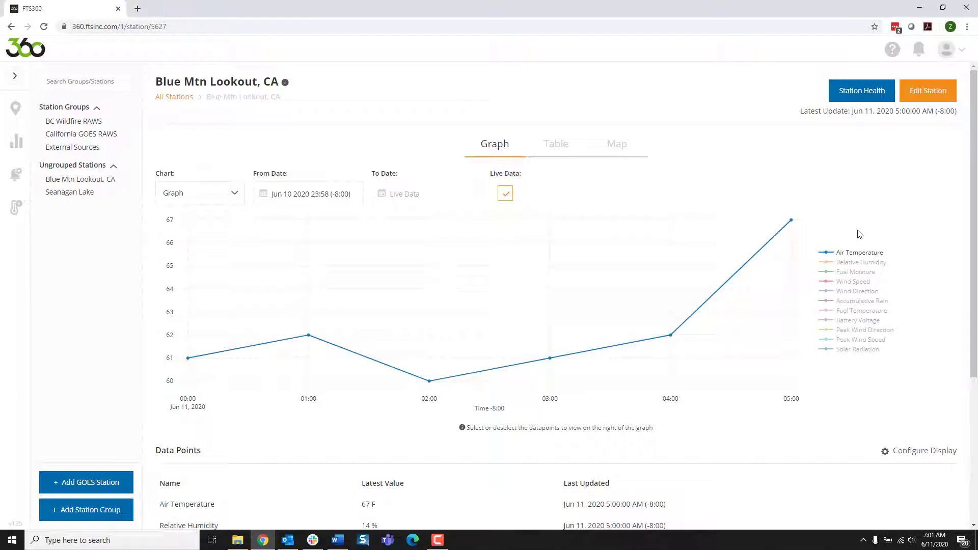
Add Relative Humidity, Fuel Moisture and Battery Voltage to the station graph, and reopen Blue Mtn Lookout, CA from the map page.
left_click(856, 264)
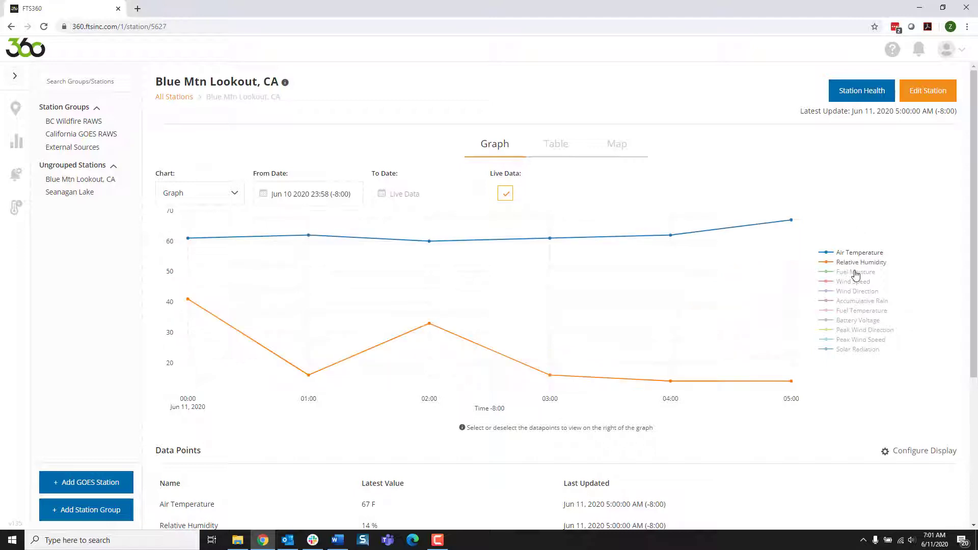
left_click(856, 272)
left_click(850, 321)
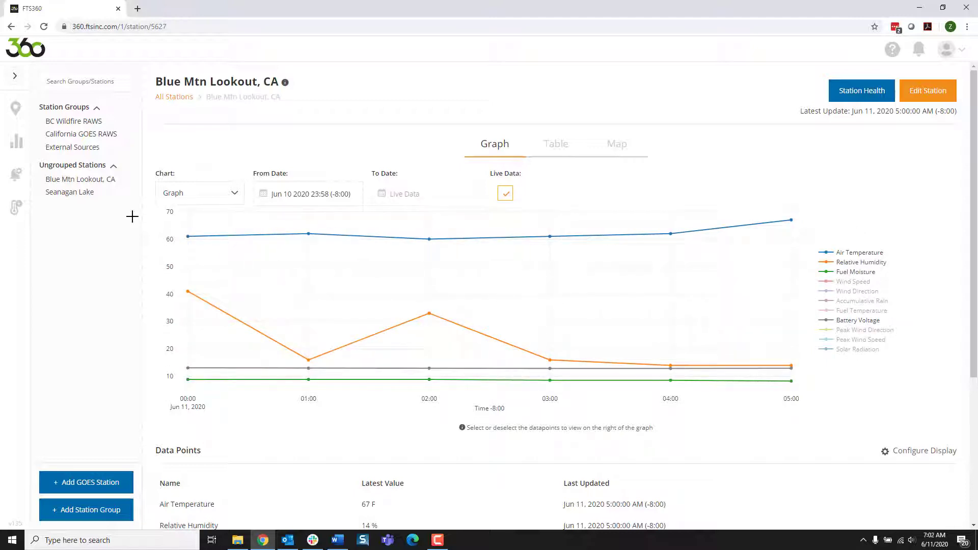
left_click(16, 109)
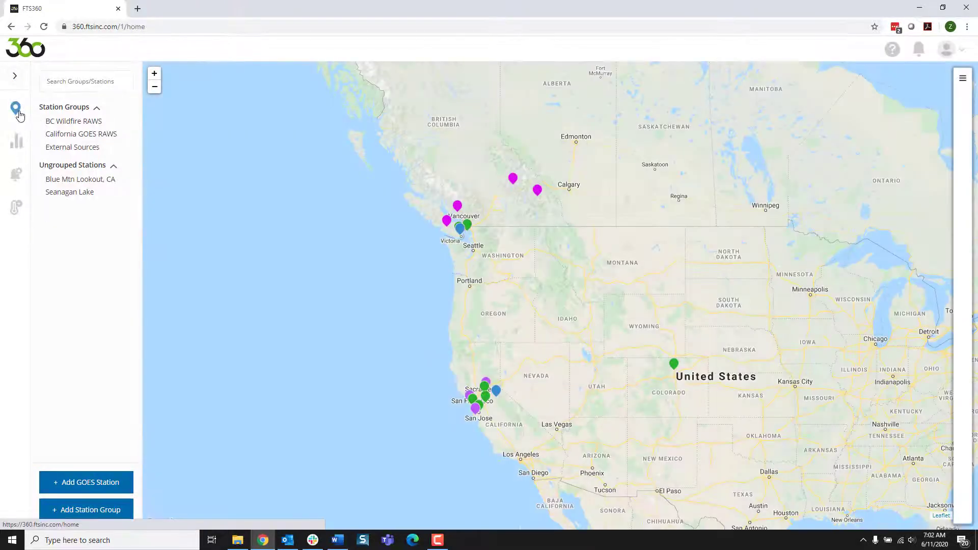
left_click(74, 185)
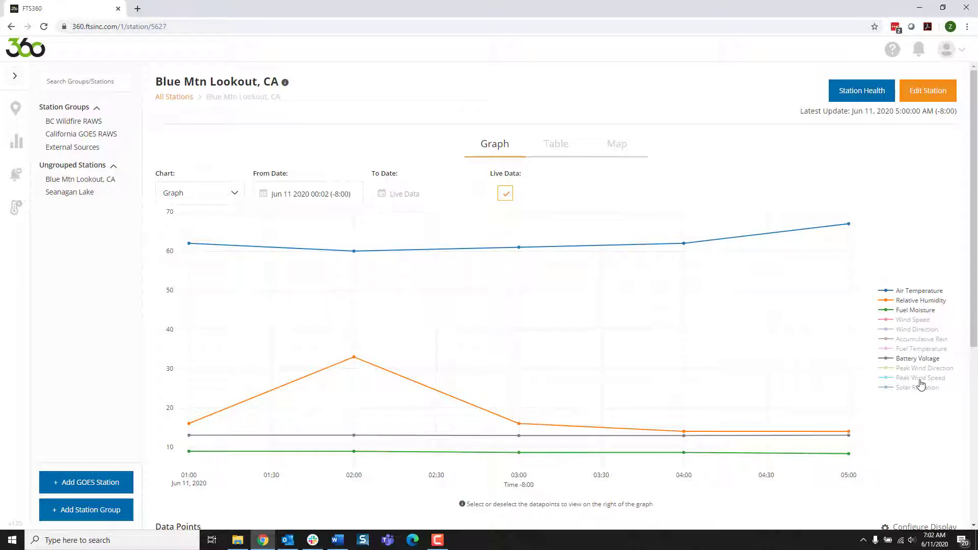
Move Fuel Moisture to the top of the station's field order in the display configuration and save the fields.
left_click(909, 527)
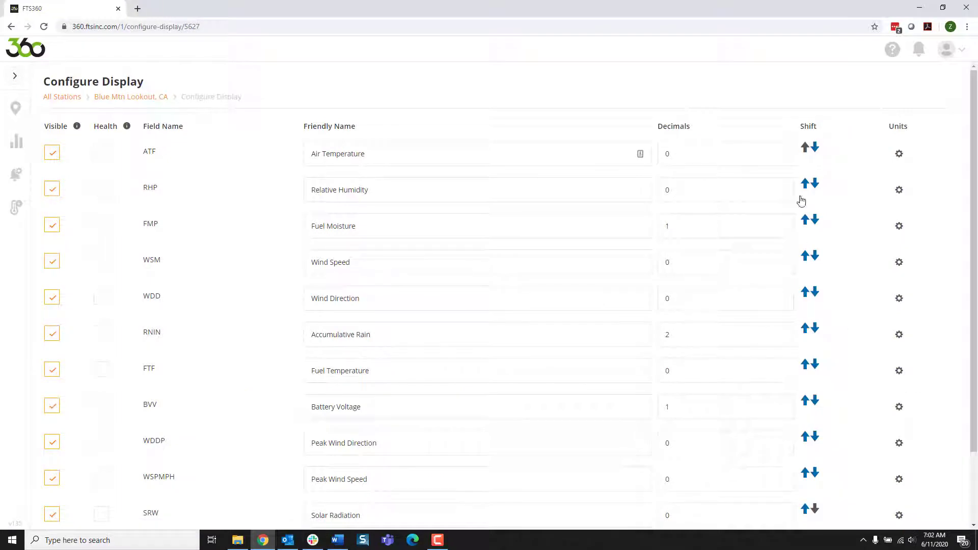
left_click(804, 222)
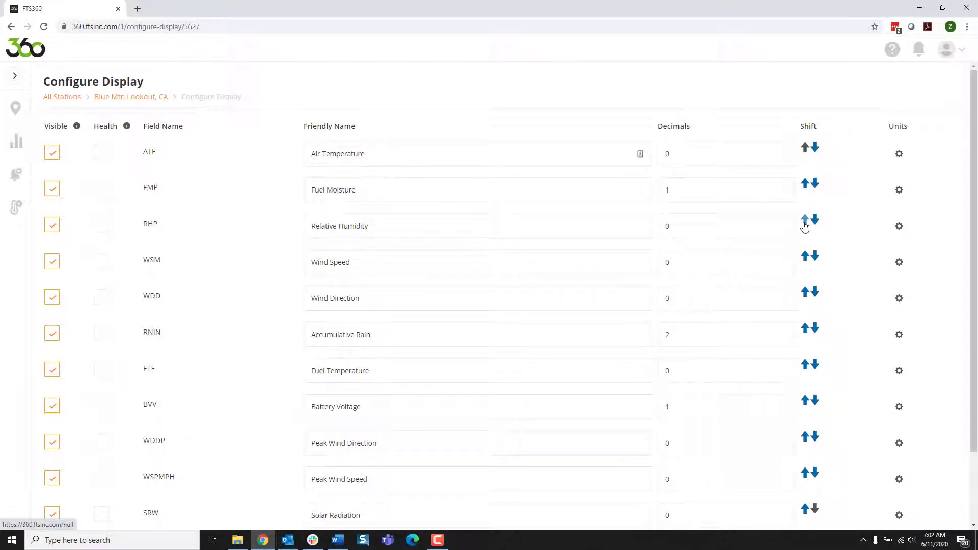
left_click(805, 188)
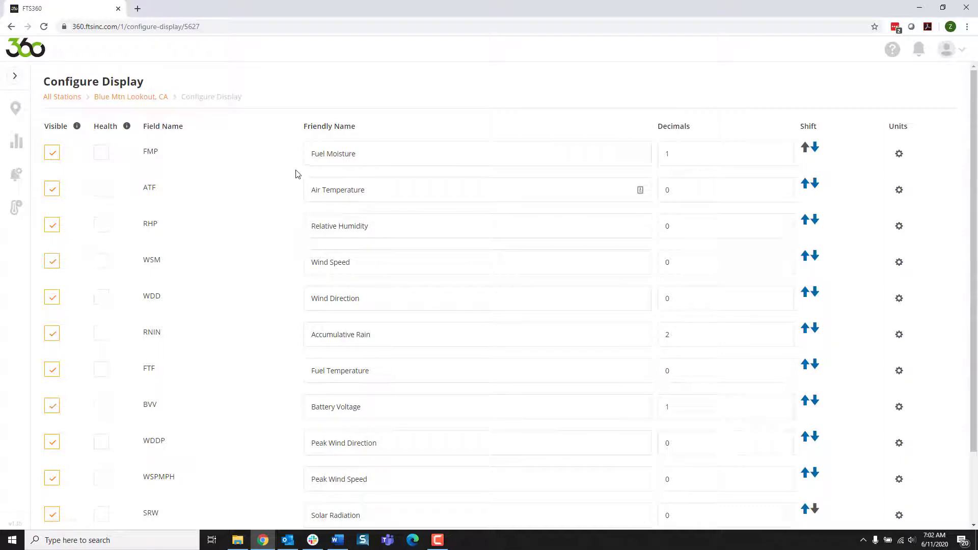
scroll(265, 253, "down", 2)
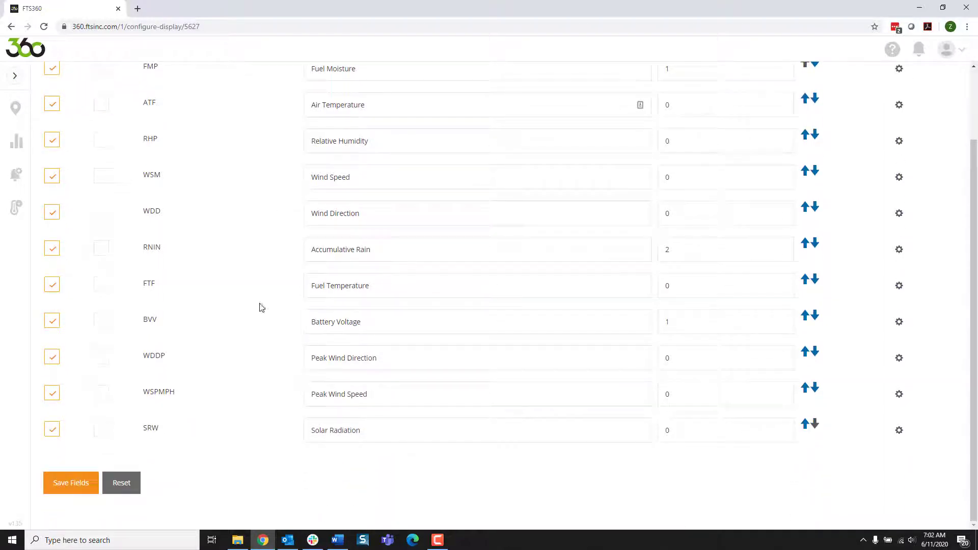
left_click(71, 484)
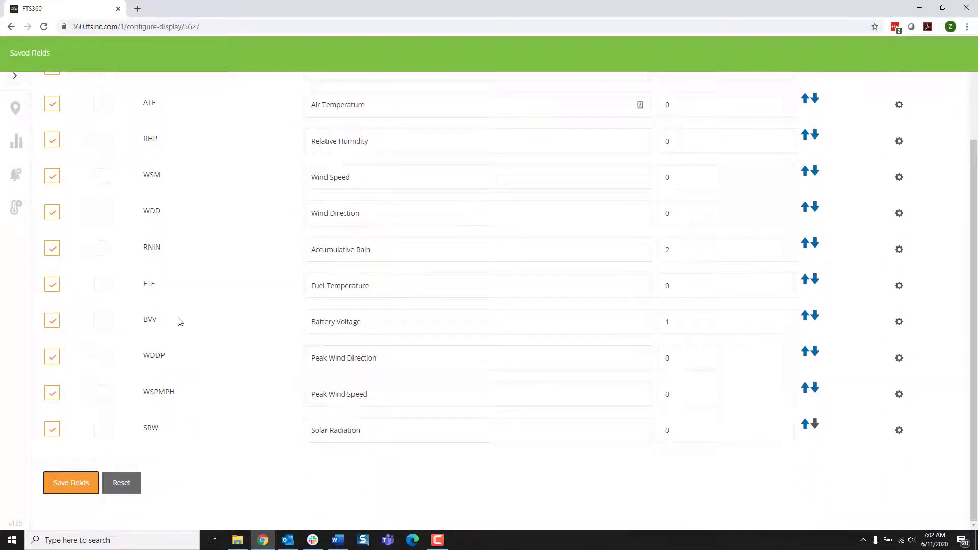
Return to the Blue Mtn Lookout, CA station page and check the field order in the graph legend and Data Points table.
scroll(171, 320, "up", 2)
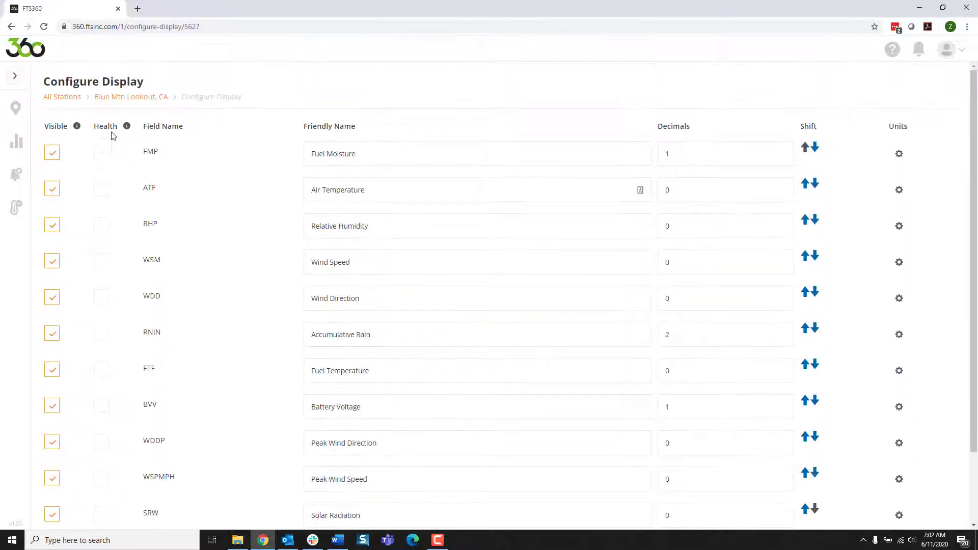
left_click(121, 98)
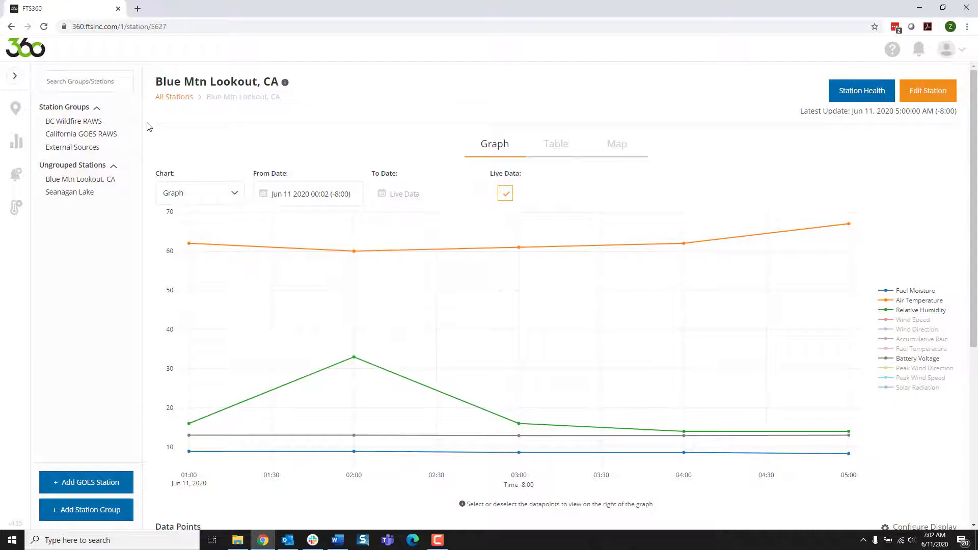
scroll(482, 373, "down", 6)
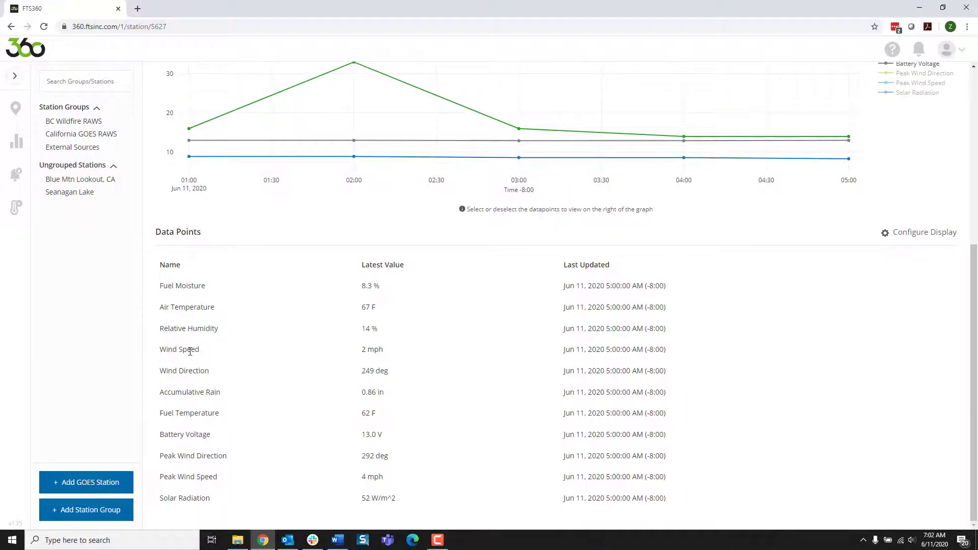
scroll(285, 334, "up", 6)
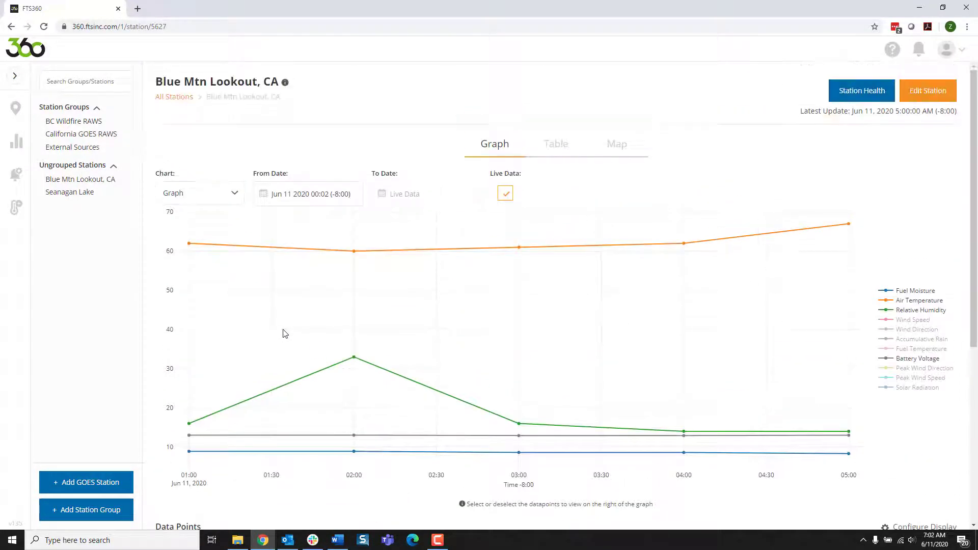
View the Blue Mtn Lookout, CA summary from its map marker and open the station's full details.
left_click(15, 108)
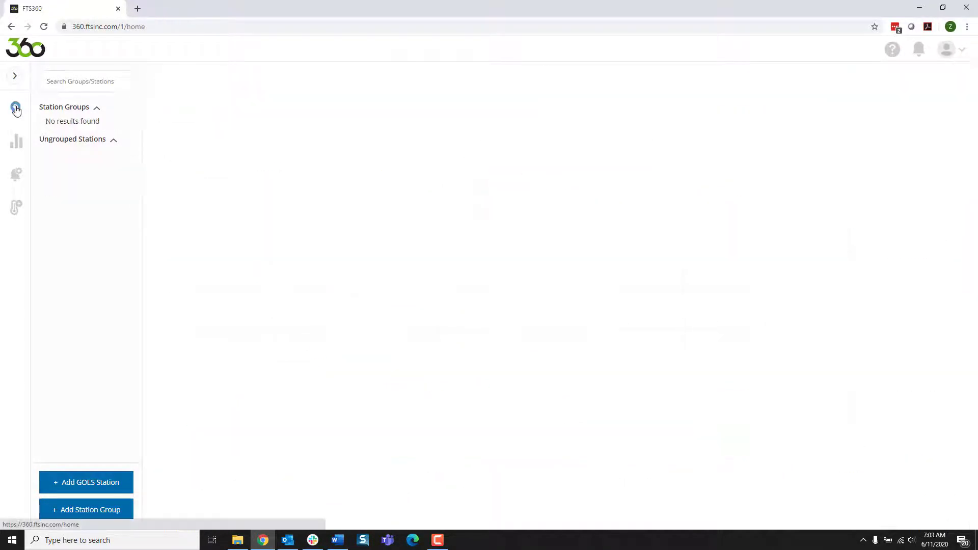
left_click(500, 391)
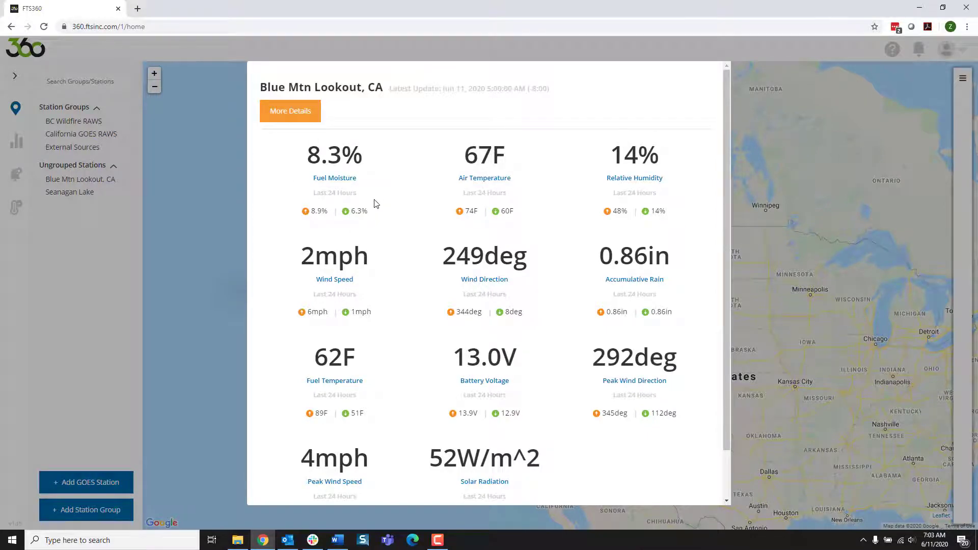
left_click(307, 112)
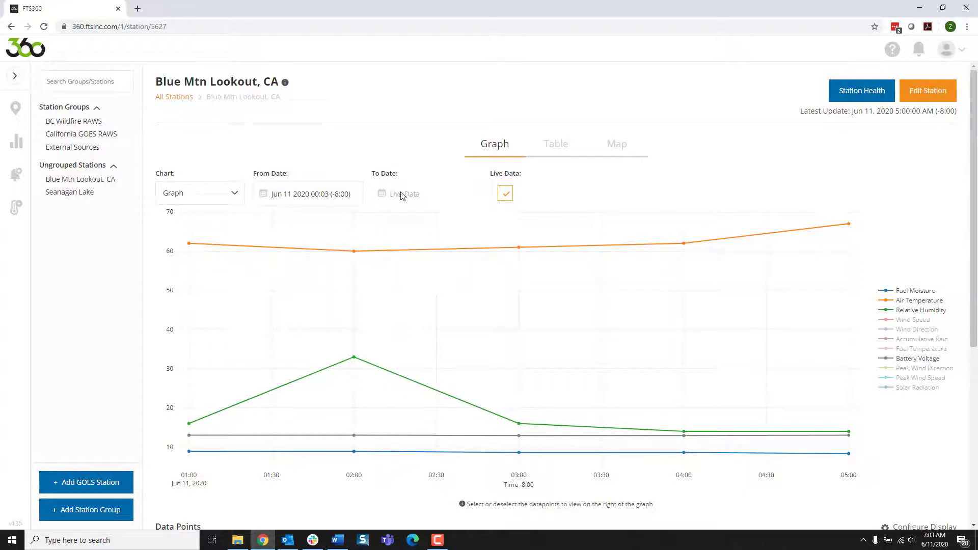
Turn off live data and set the graph's date range from Jun 1 2020 to Jun 4 2020.
left_click(506, 194)
left_click(310, 194)
left_click(281, 242)
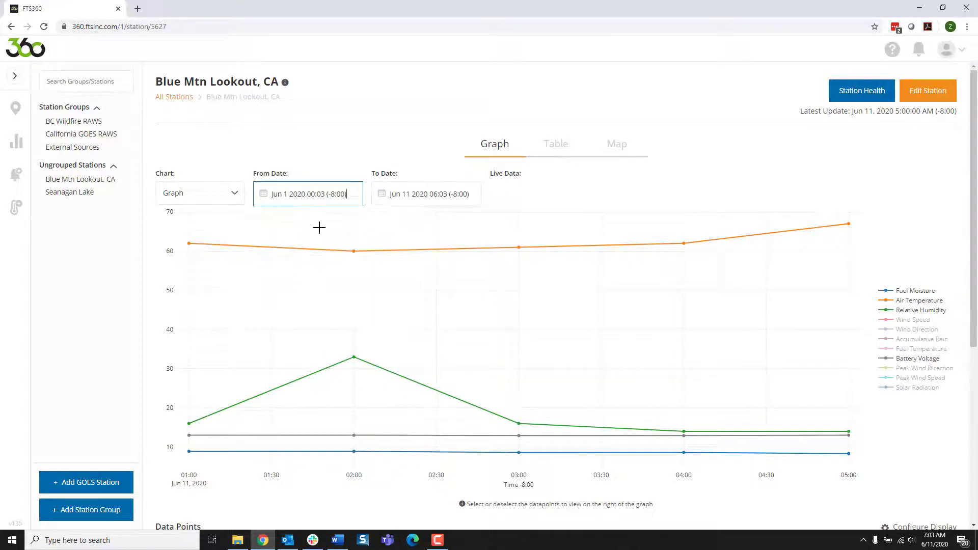
left_click(411, 196)
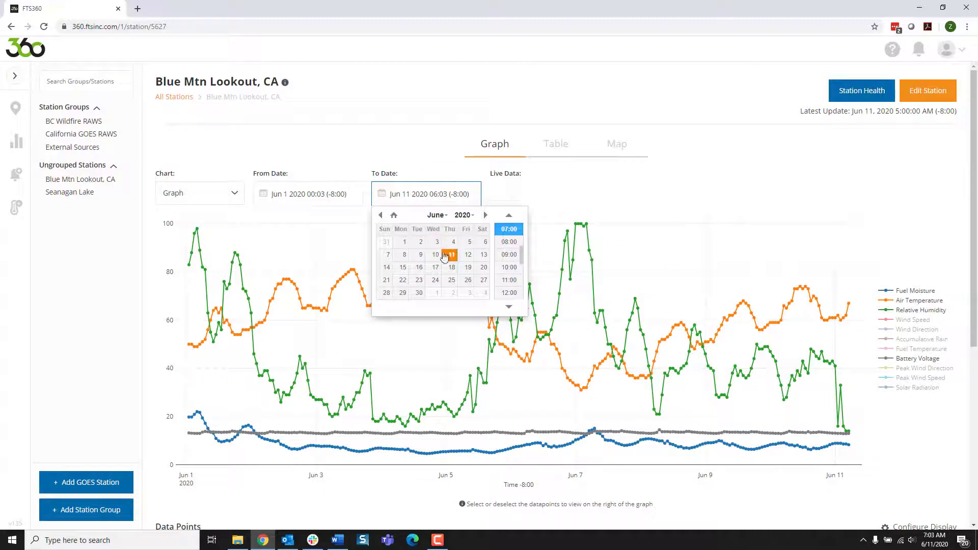
left_click(453, 243)
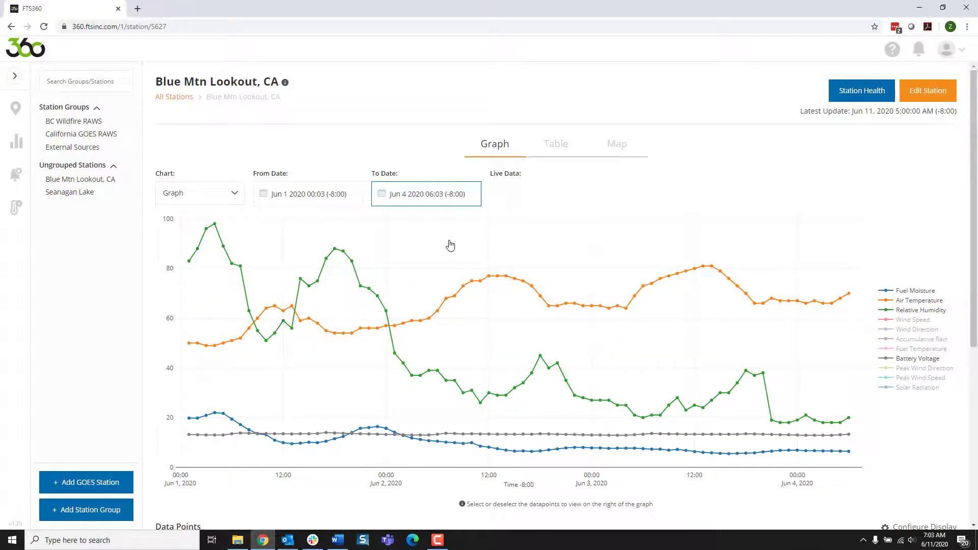
Reopen Blue Mtn Lookout, CA from the map page and graph Jun 1 to Jun 5 2020 with live data off.
left_click(15, 110)
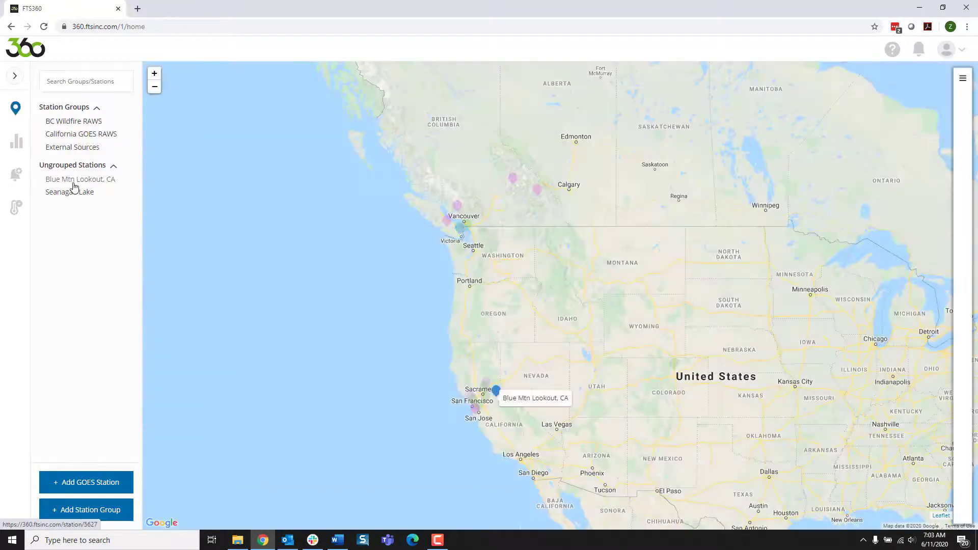
left_click(74, 183)
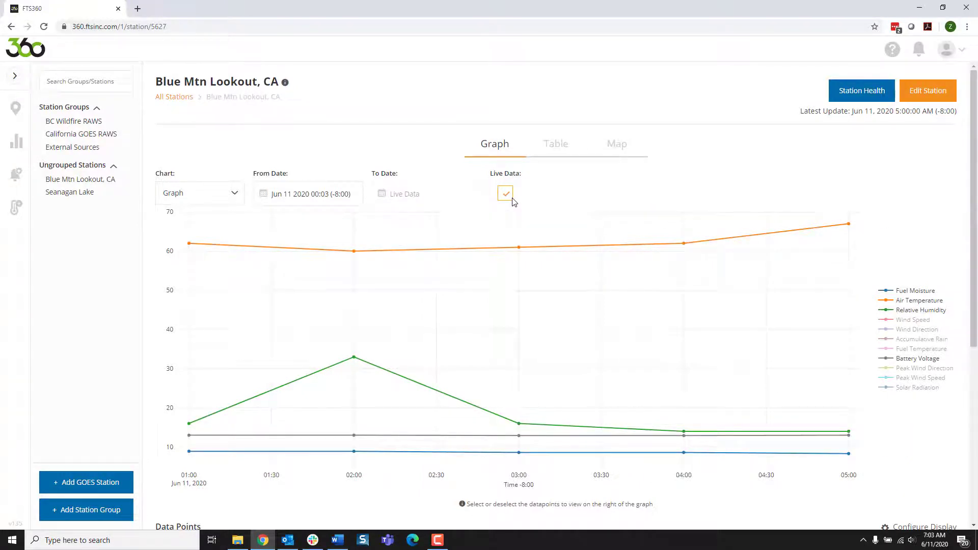
left_click(329, 194)
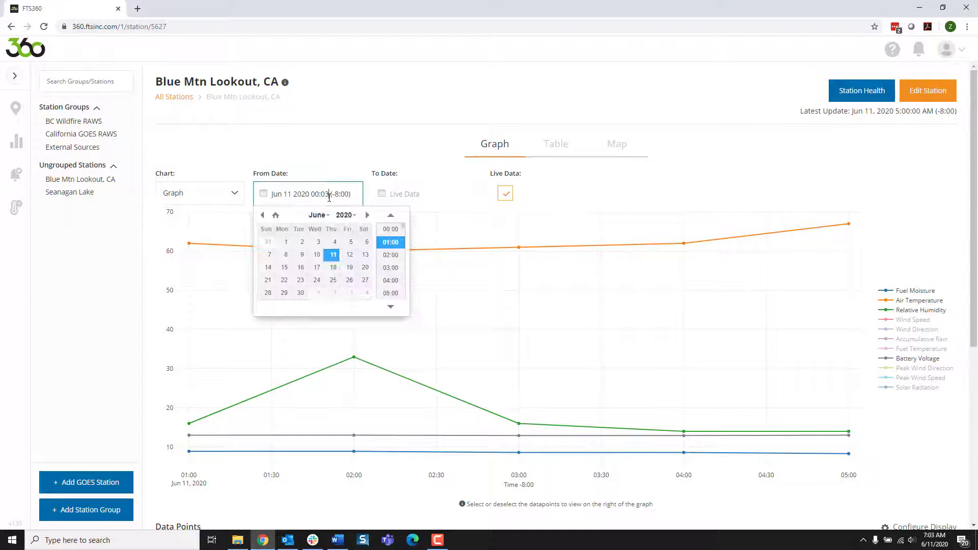
left_click(282, 245)
left_click(505, 193)
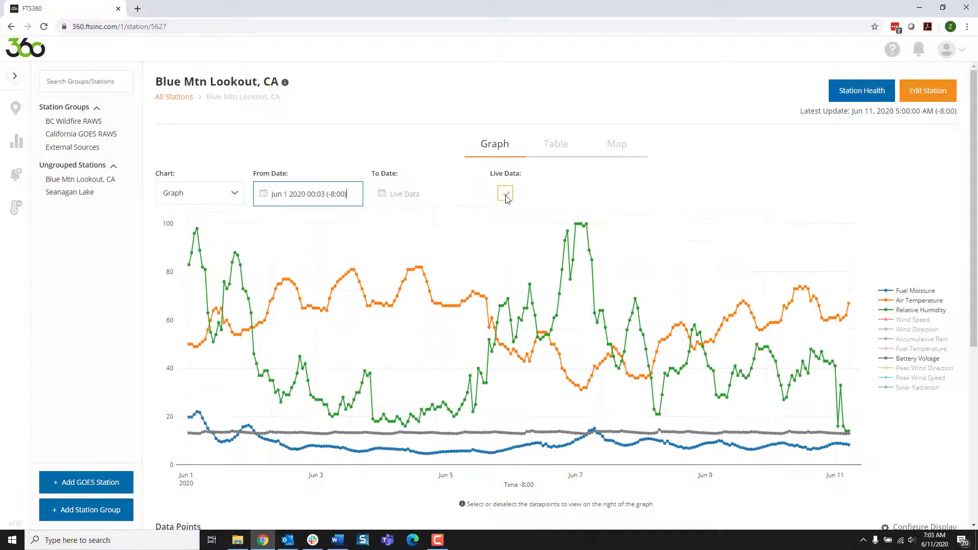
left_click(448, 199)
left_click(472, 241)
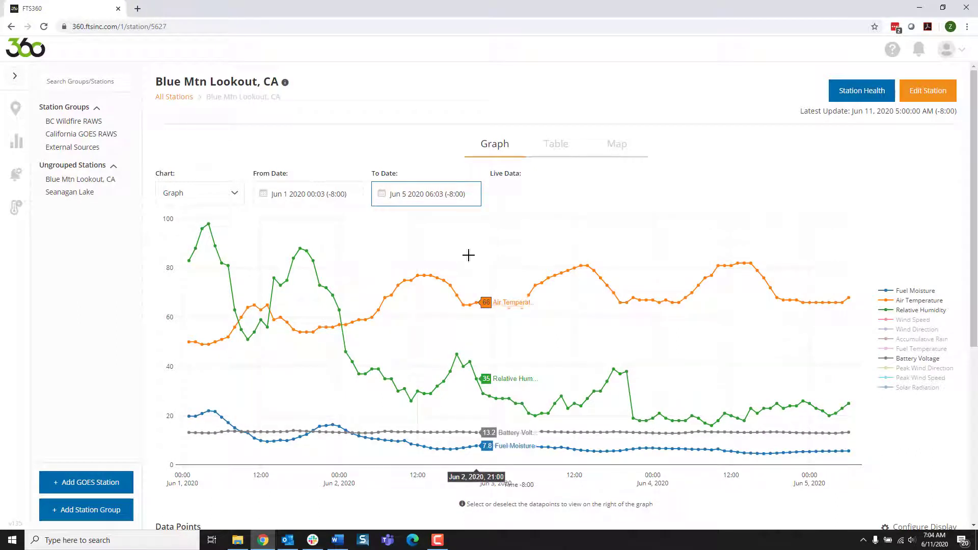
Zoom the graph into a time span, a value range and a boxed area, restoring the full view after each.
left_click_drag(415, 243, 334, 241)
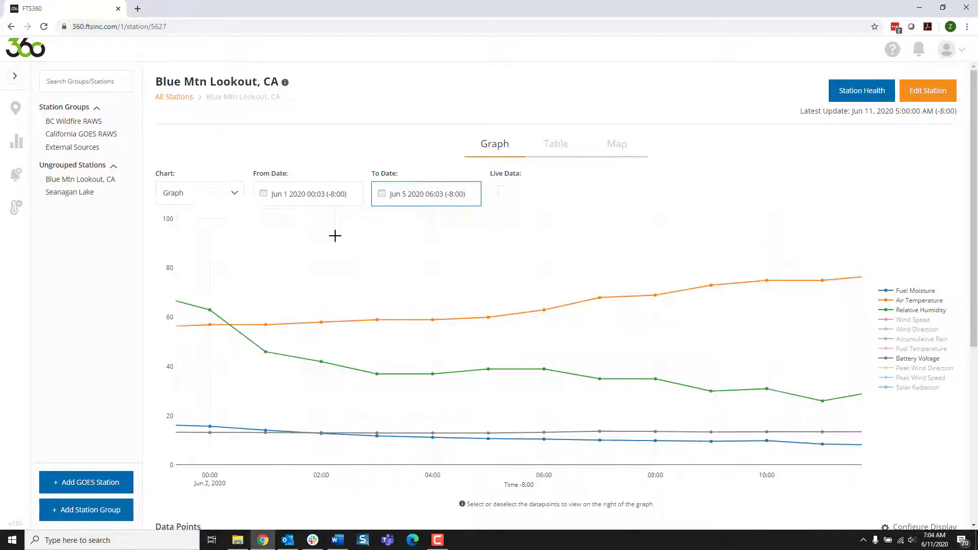
double_click(599, 242)
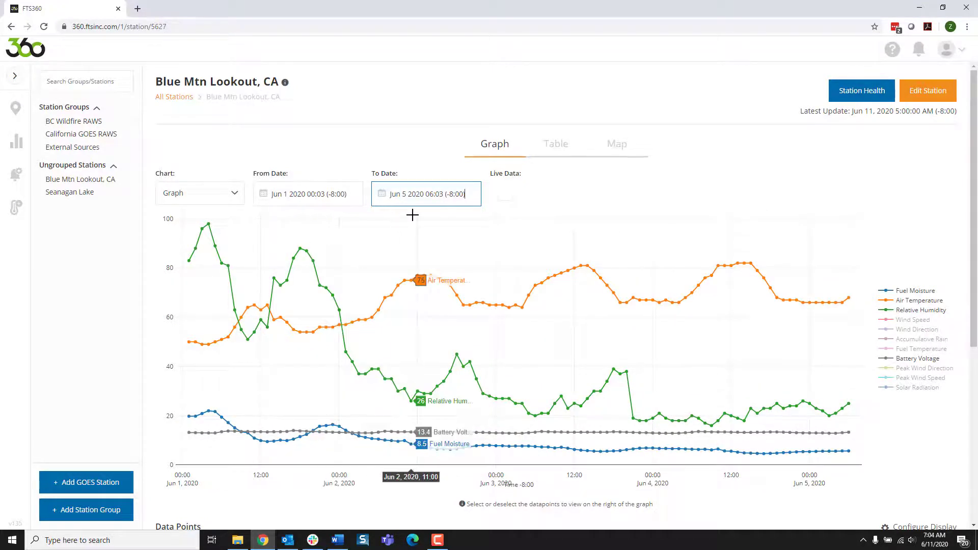
left_click_drag(298, 231, 292, 294)
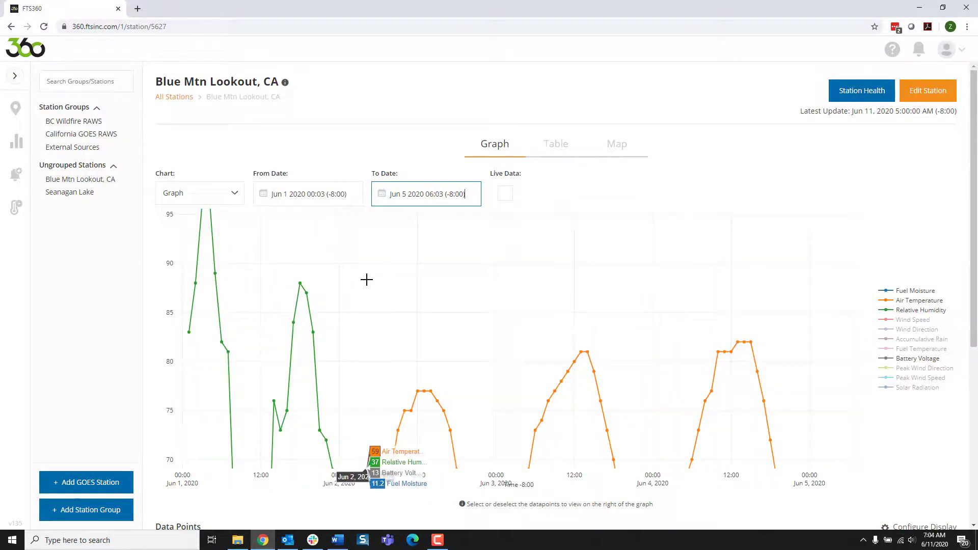
double_click(351, 282)
left_click_drag(256, 230, 357, 337)
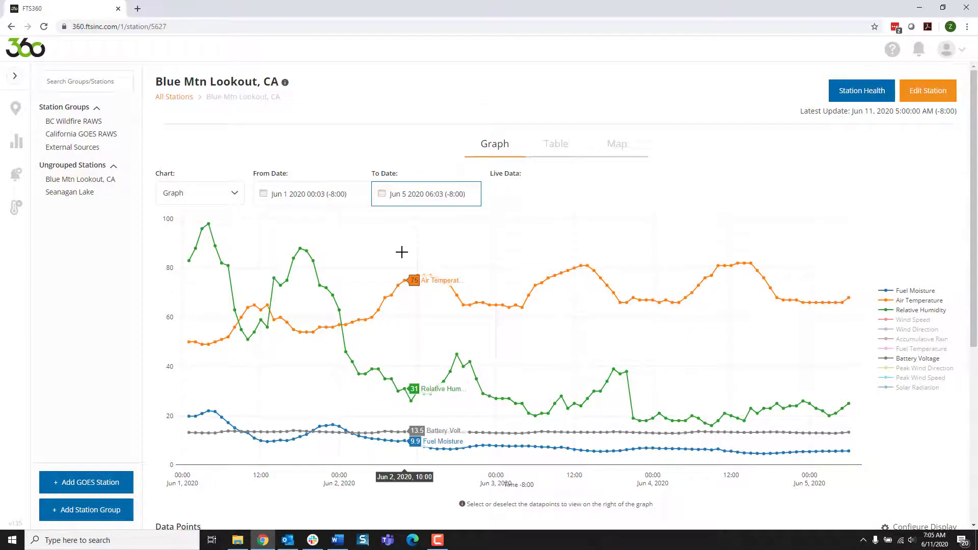
Set the graph's vertical axis maximum to 75 and its minimum to 30.
left_click(170, 216)
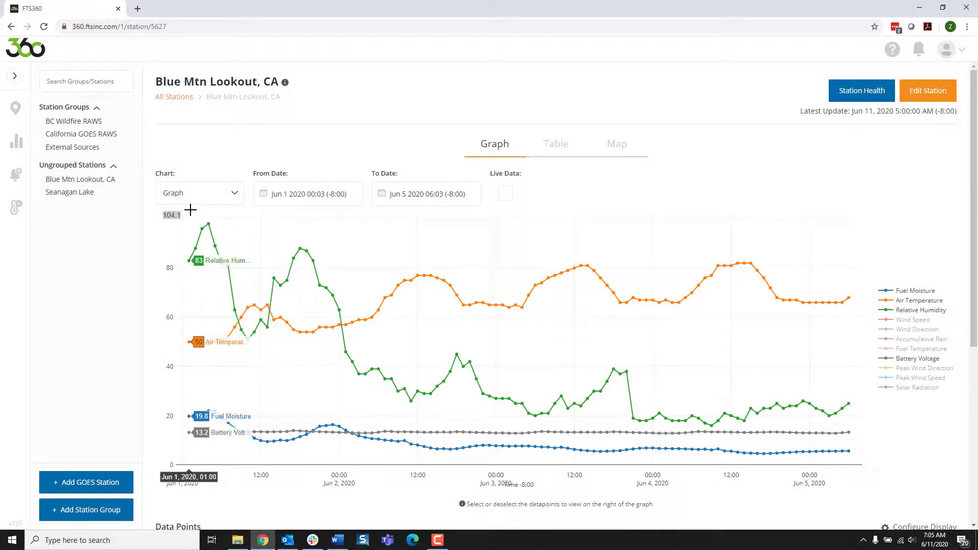
type("75")
key("Return")
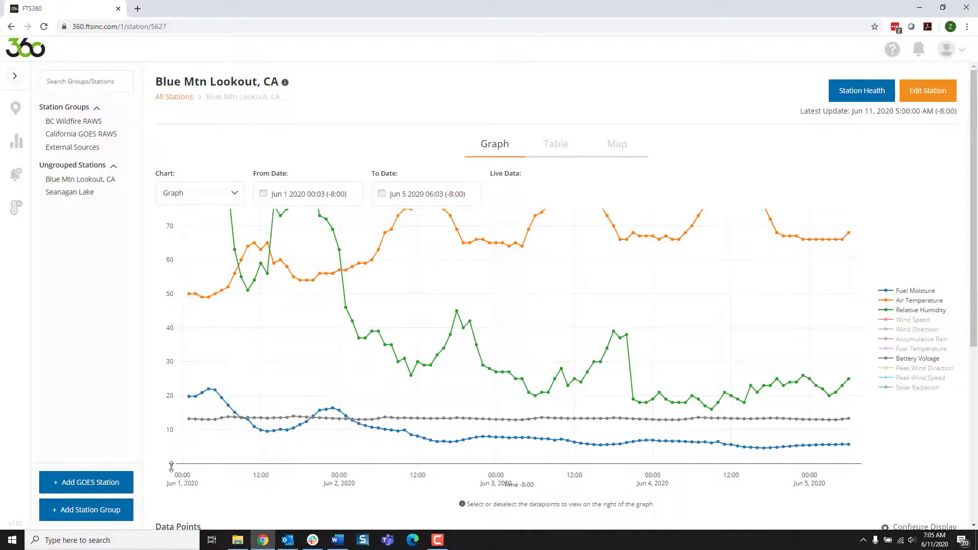
left_click(171, 465)
type("30")
key("Return")
Inspect the time axis limits, set the graph's From Date to Jun 1 2020 04:00, and reset the graph zoom.
left_click(182, 477)
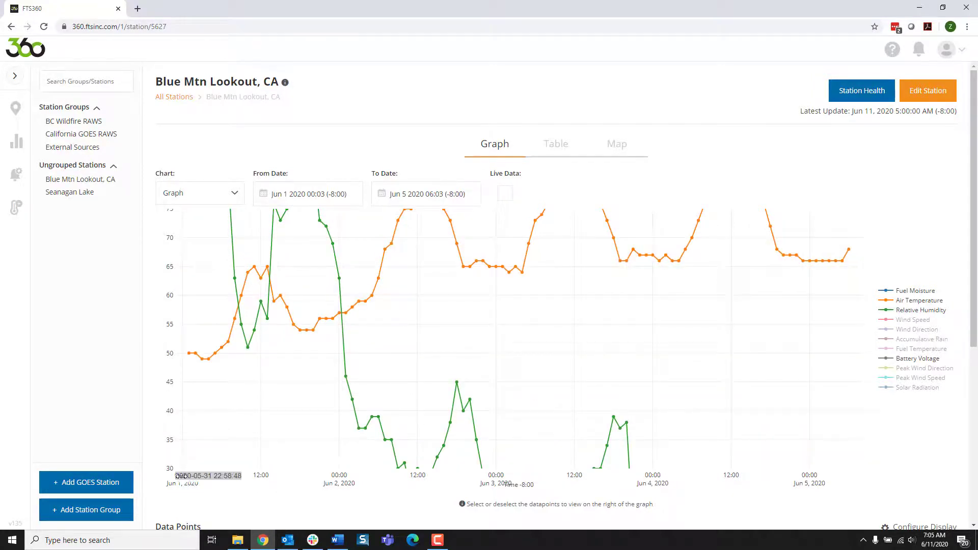
left_click(811, 475)
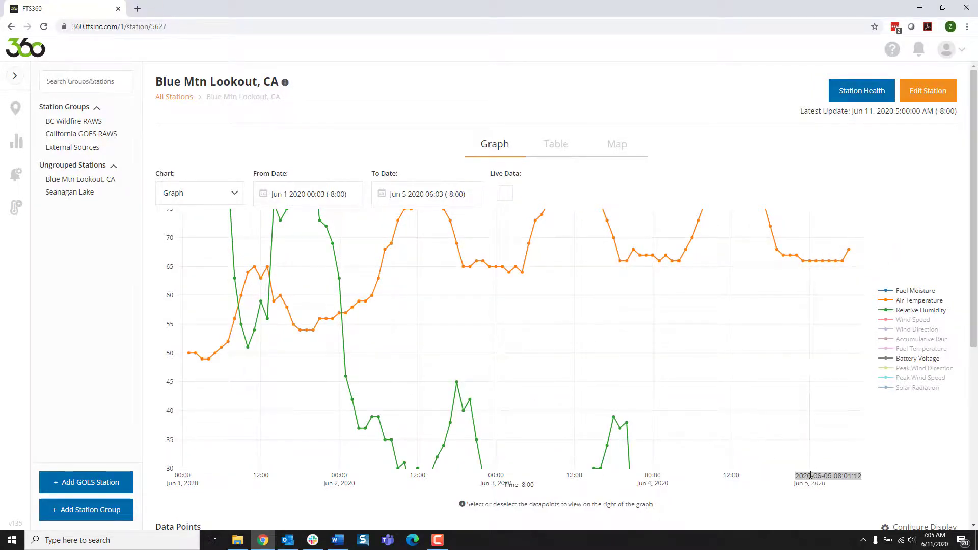
left_click(317, 195)
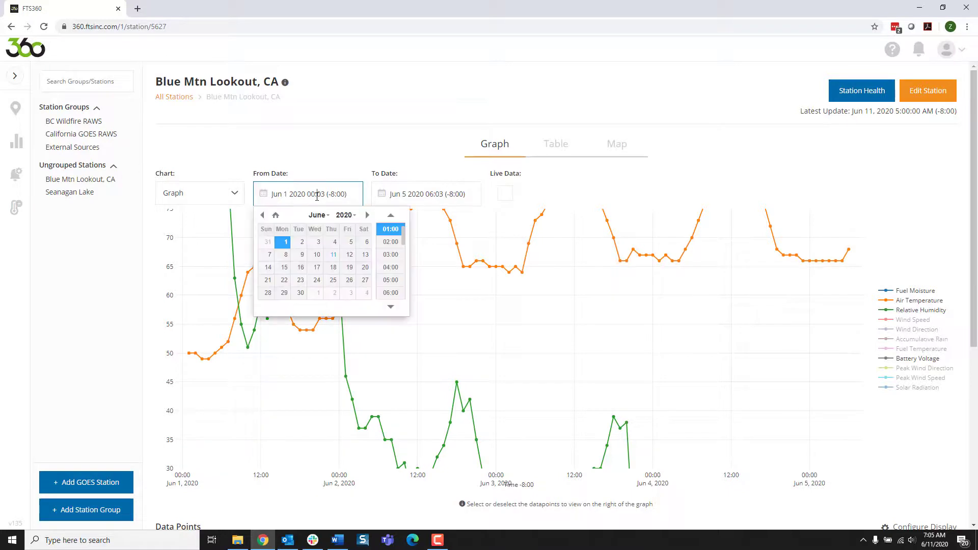
left_click(390, 279)
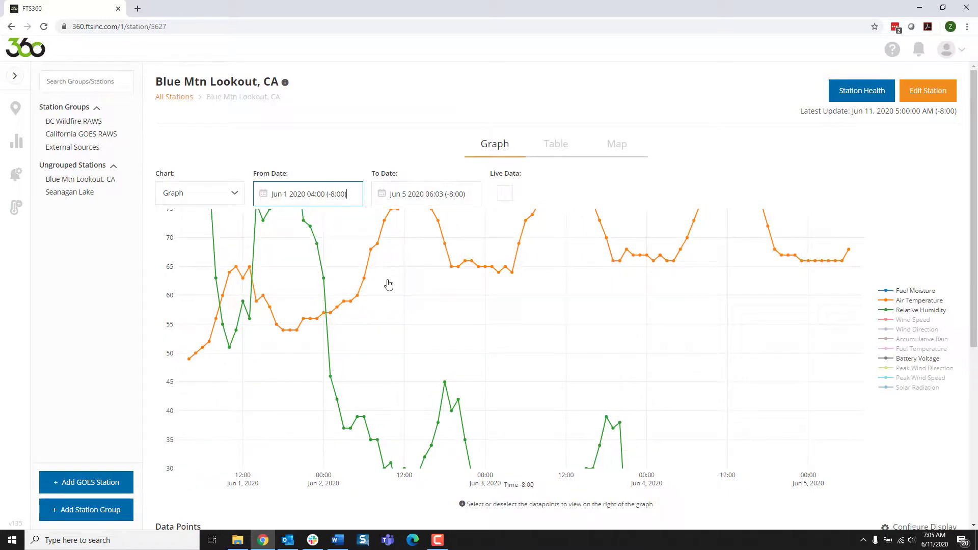
double_click(515, 352)
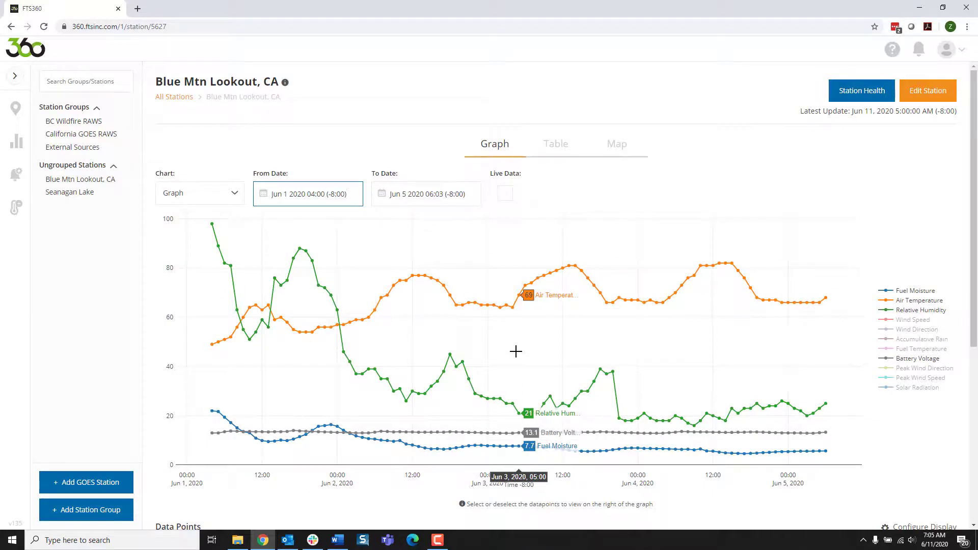